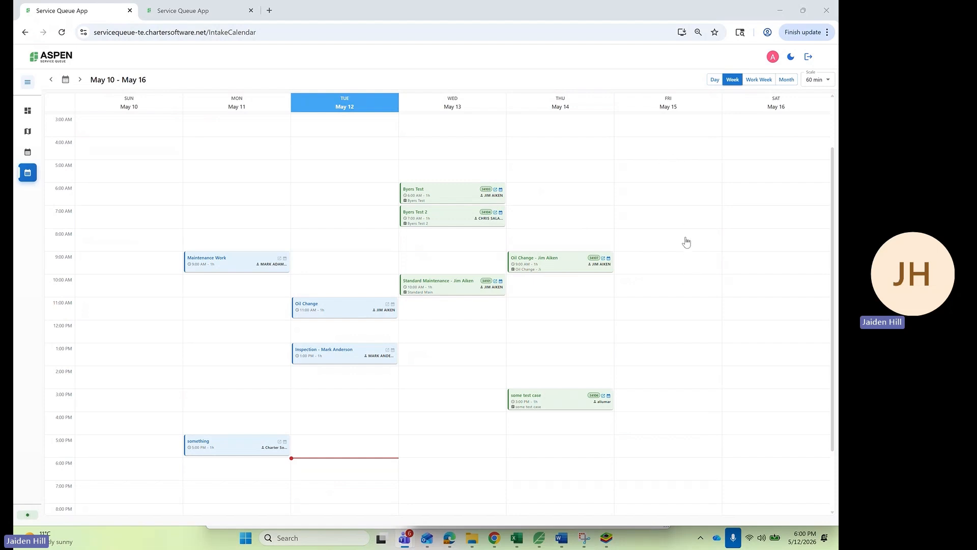
# - Create a 'General' inspection schedule for the searched customer on Friday at 10 AM and save it
pyautogui.doubleClick(670, 286)
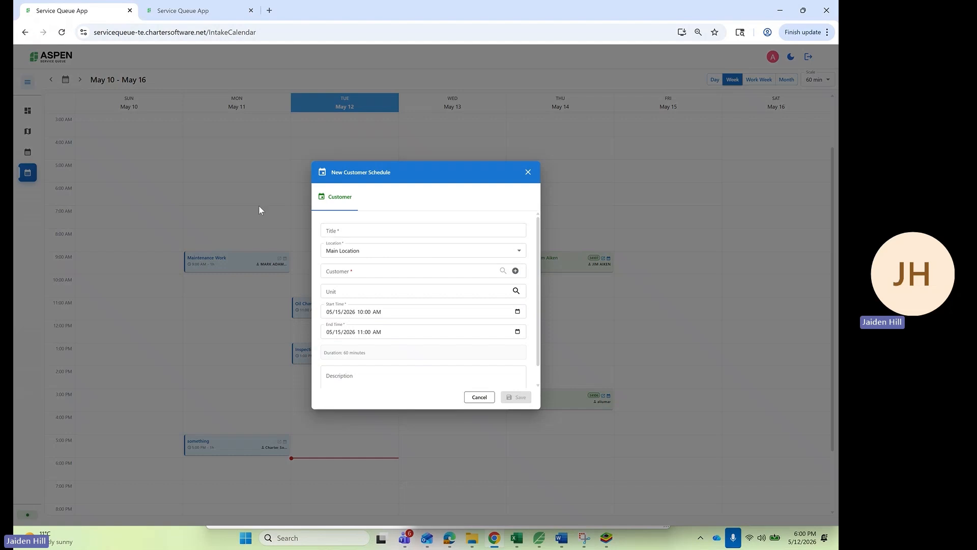
pyautogui.click(350, 228)
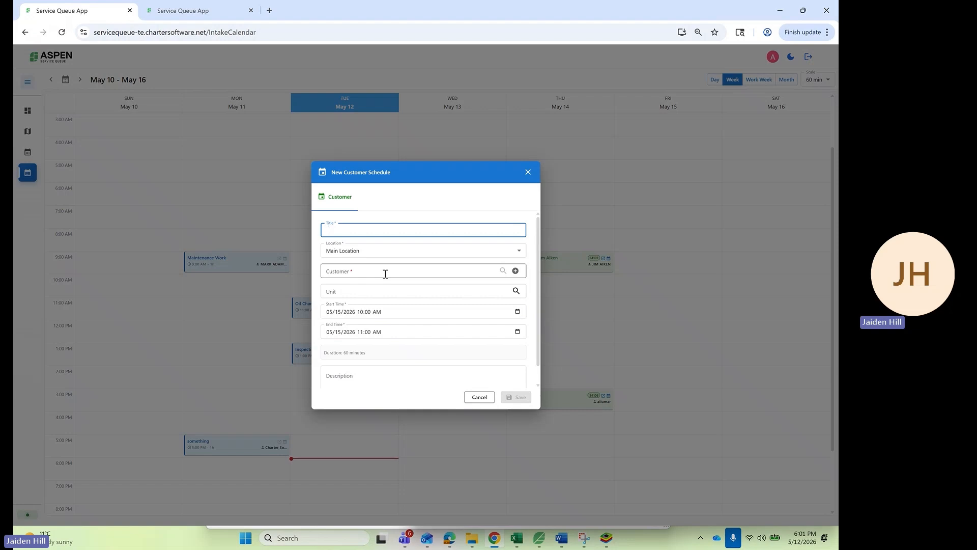
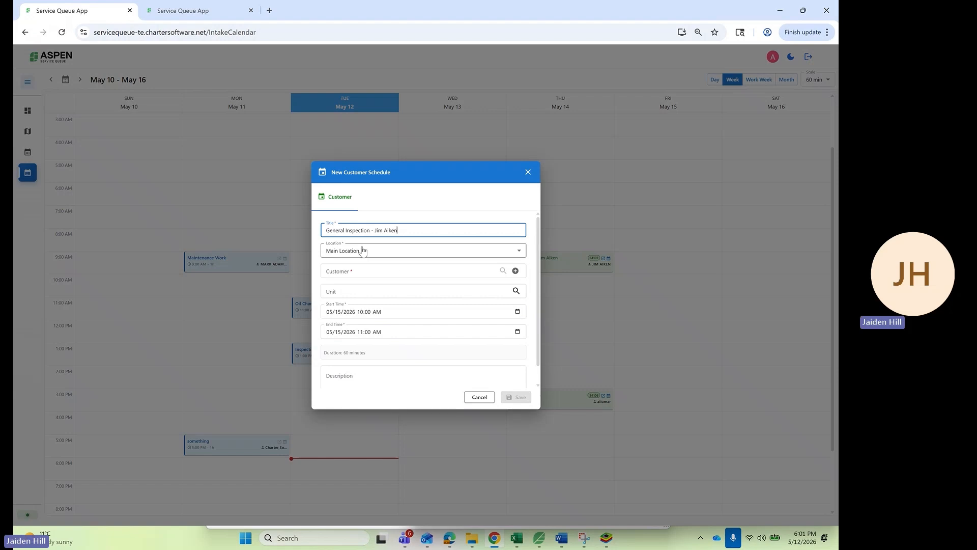
pyautogui.click(352, 272)
pyautogui.write('jim')
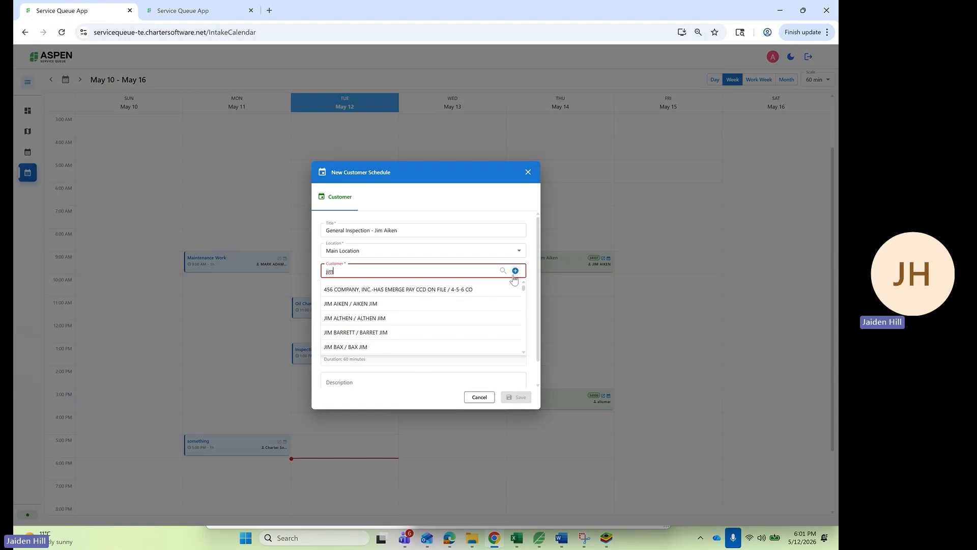
pyautogui.click(411, 305)
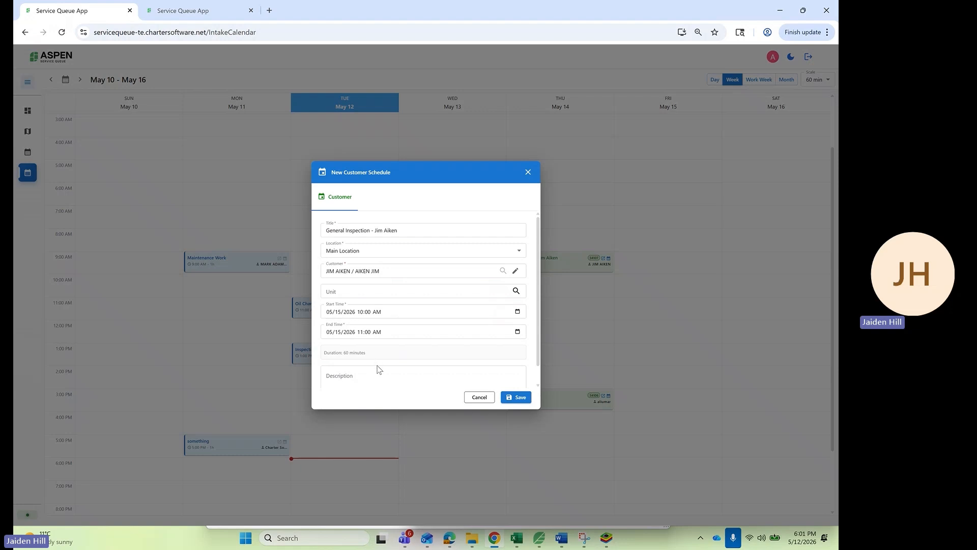
pyautogui.scroll(-1, 380, 366)
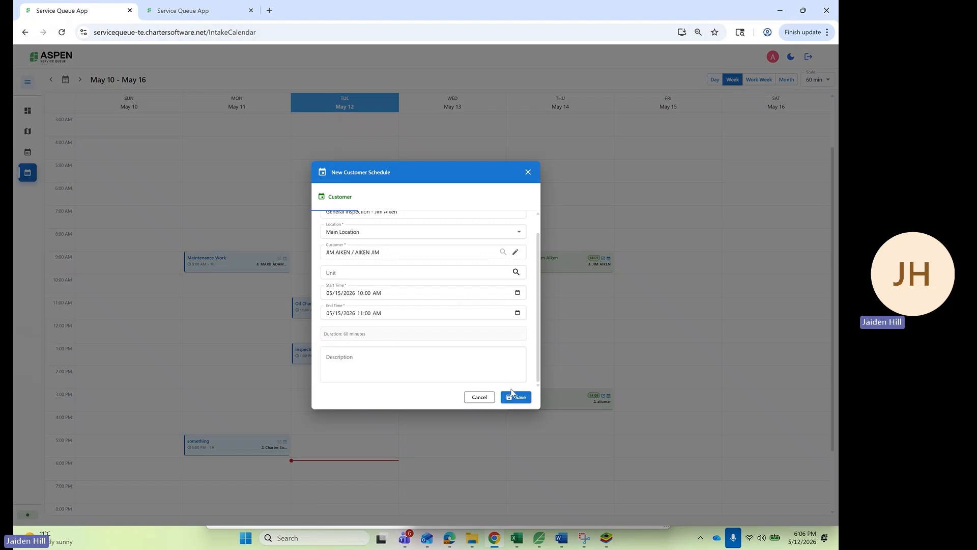
pyautogui.click(513, 397)
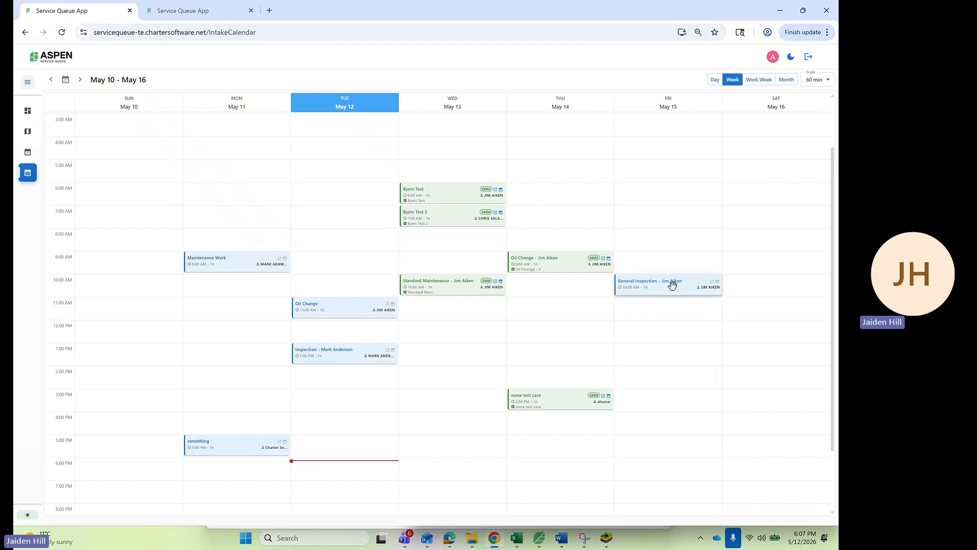
# - In the event's work order, assign the first technician, service code BUG 1 - ASP - 35057, and 3 labor hours
pyautogui.click(672, 285)
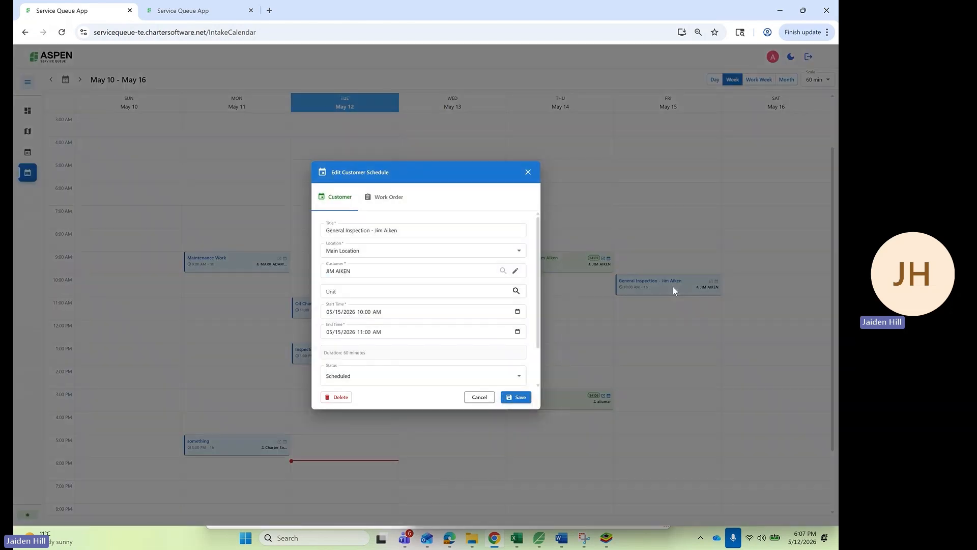
pyautogui.click(389, 200)
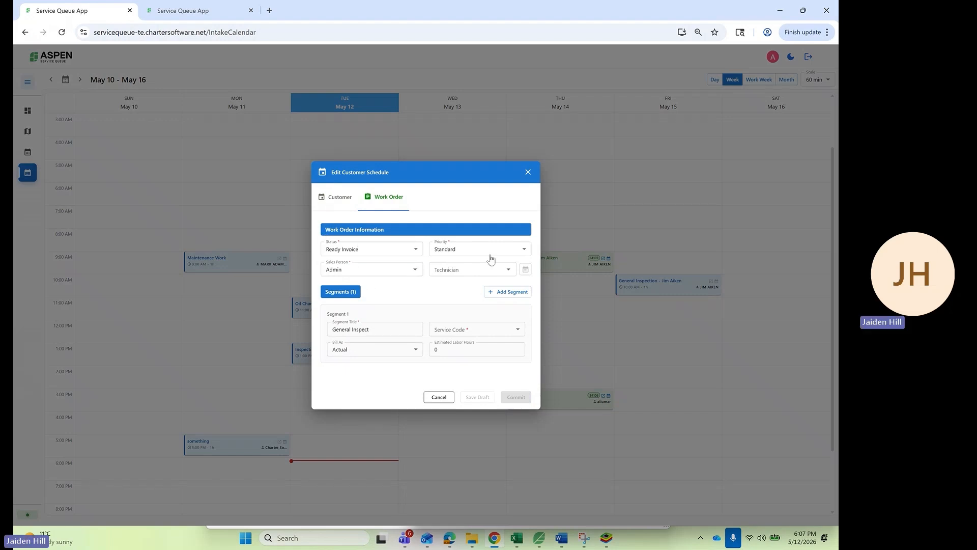
pyautogui.click(467, 266)
pyautogui.click(461, 288)
pyautogui.click(467, 332)
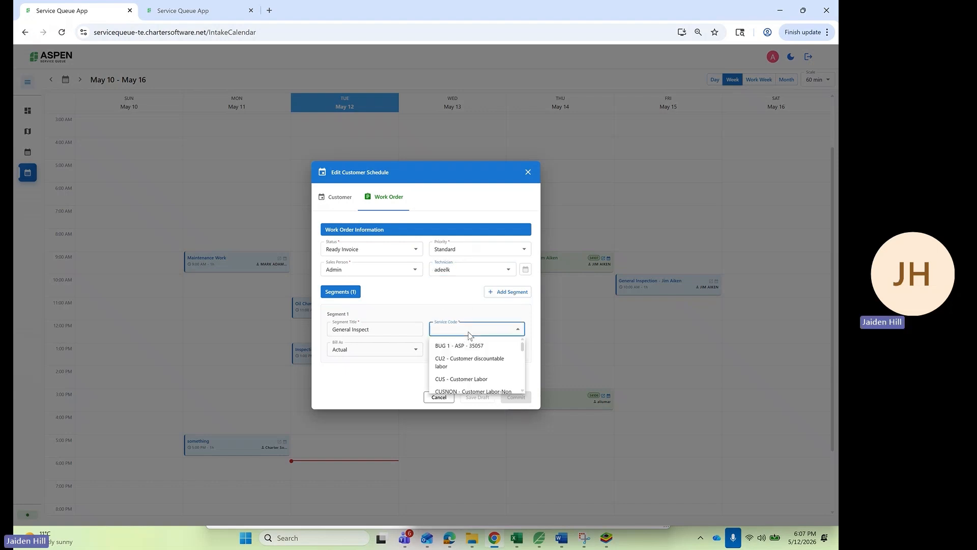
pyautogui.click(467, 350)
pyautogui.click(459, 352)
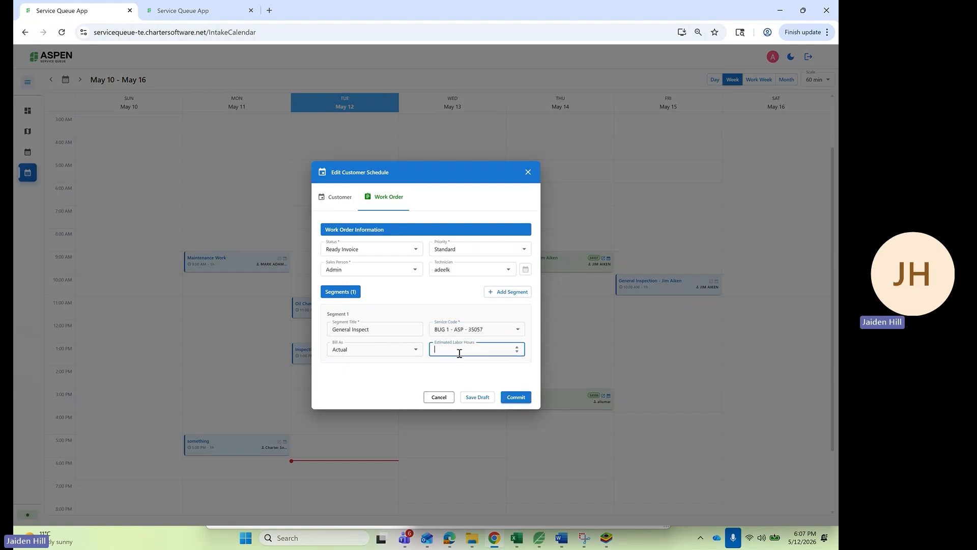
pyautogui.write('3')
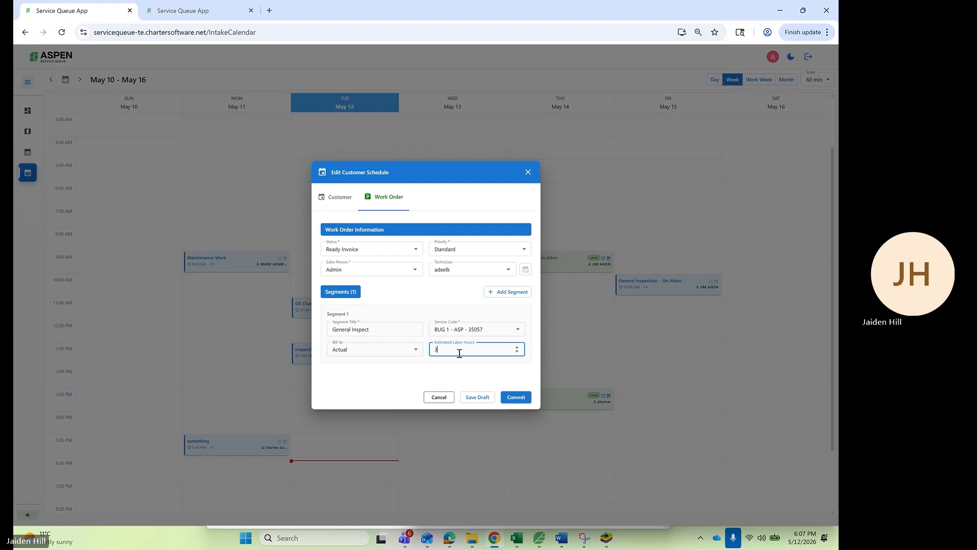
# - Add an 'Oil Change' segment with code CU2 - Customer discountable labor, then commit the work order
pyautogui.click(496, 291)
pyautogui.scroll(-2, 408, 366)
pyautogui.click(401, 348)
pyautogui.write('Oil Chanfe')
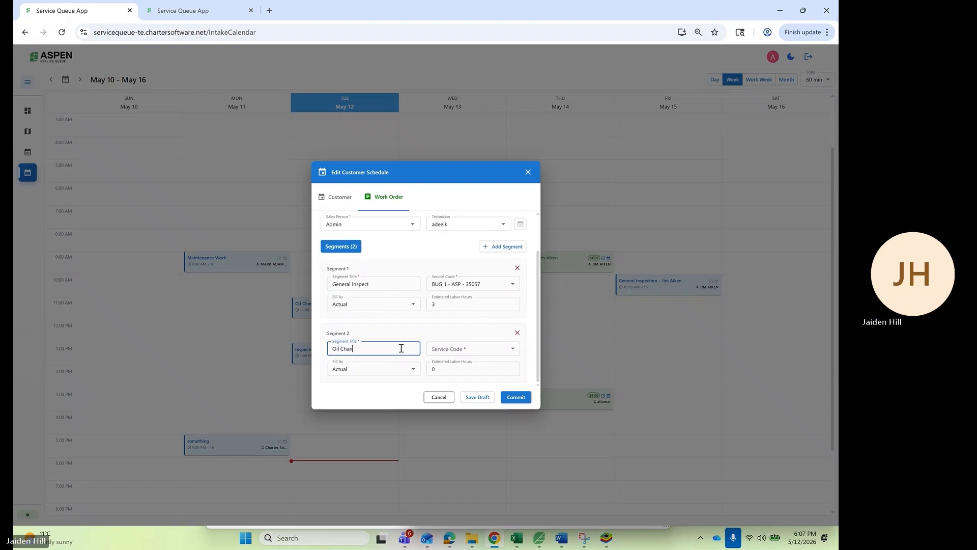
pyautogui.press('BackSpace')
pyautogui.press('BackSpace')
pyautogui.press('BackSpace')
pyautogui.write('ge')
pyautogui.click(484, 356)
pyautogui.click(467, 382)
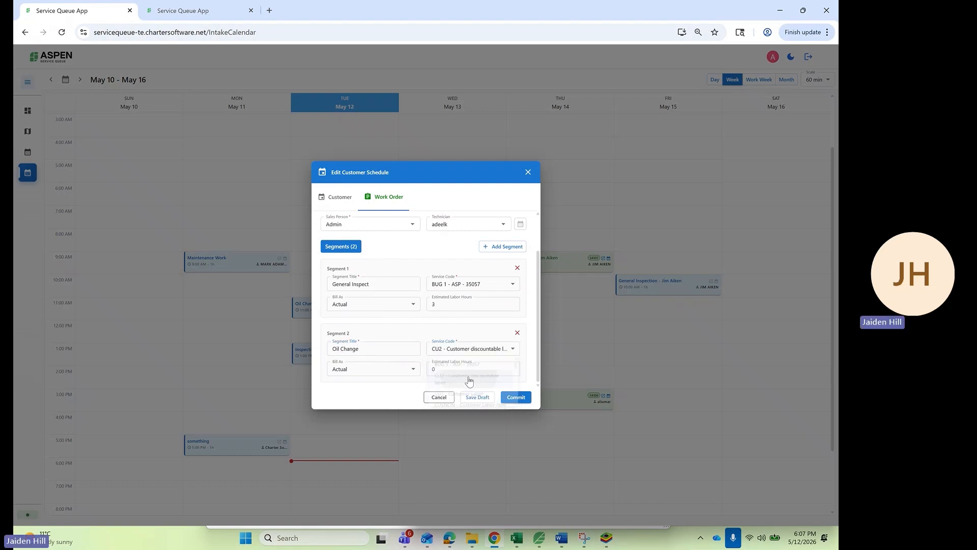
pyautogui.click(465, 371)
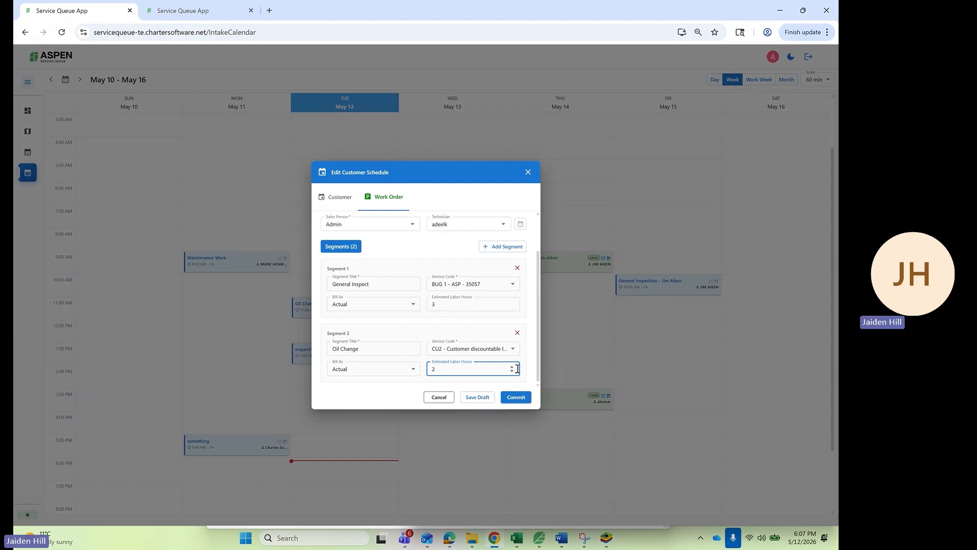
pyautogui.click(520, 397)
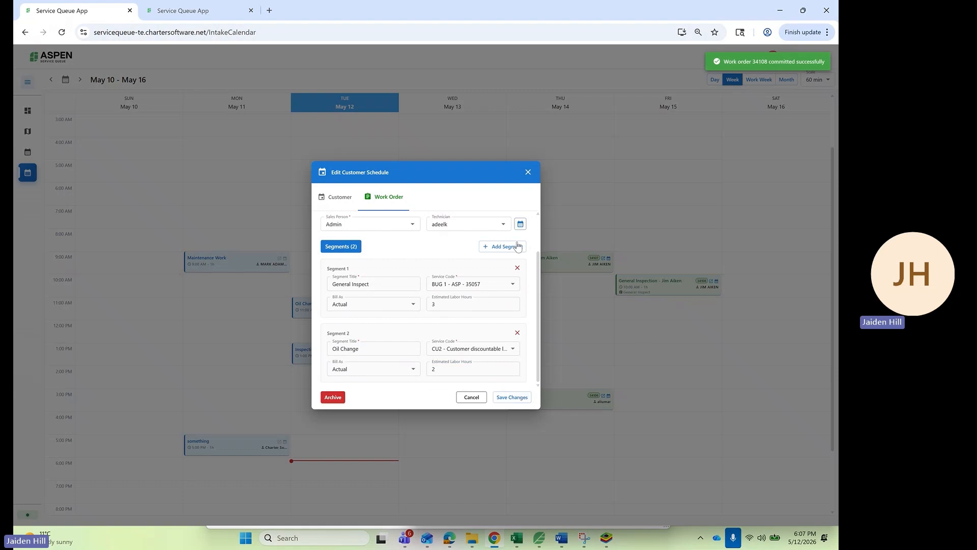
pyautogui.click(527, 173)
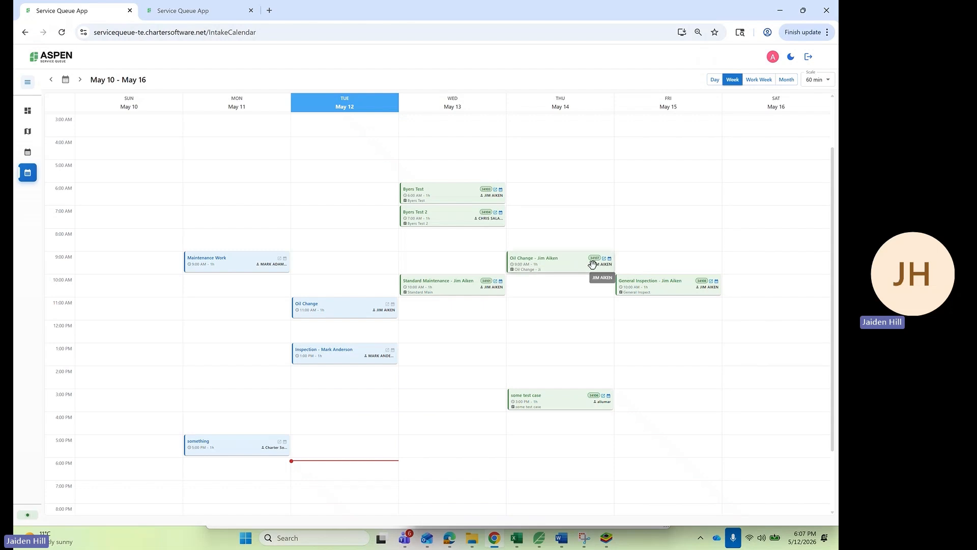
# - Open Service Calendar V2 to see Friday's General Inspect and Oil Change segments
pyautogui.click(27, 154)
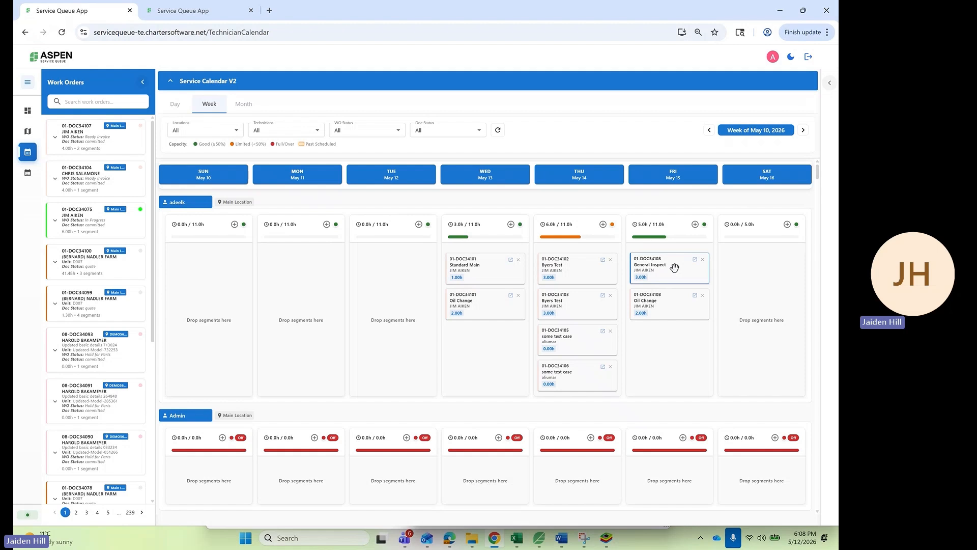
# - Change the General Inspect segment's estimate from 3.00 to 2.00 hours
pyautogui.click(643, 279)
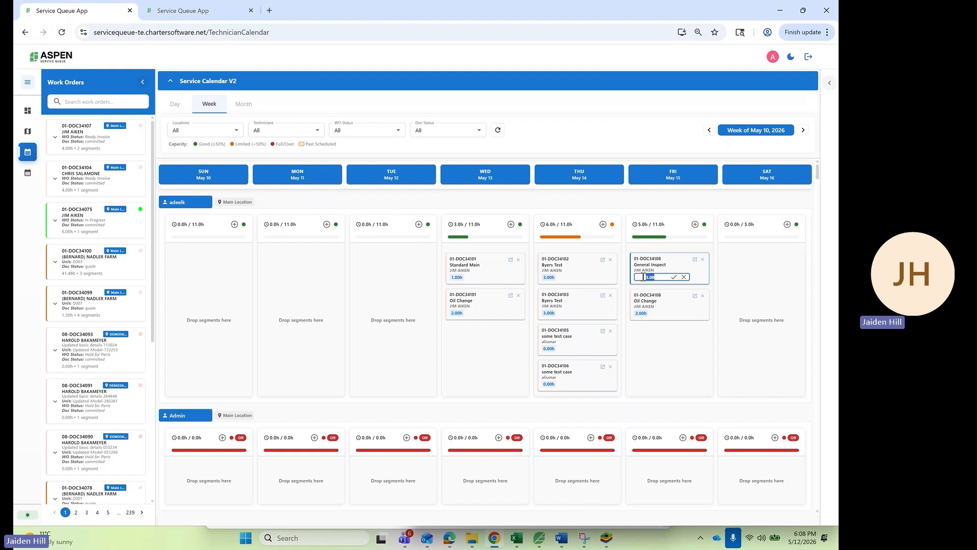
pyautogui.write('2')
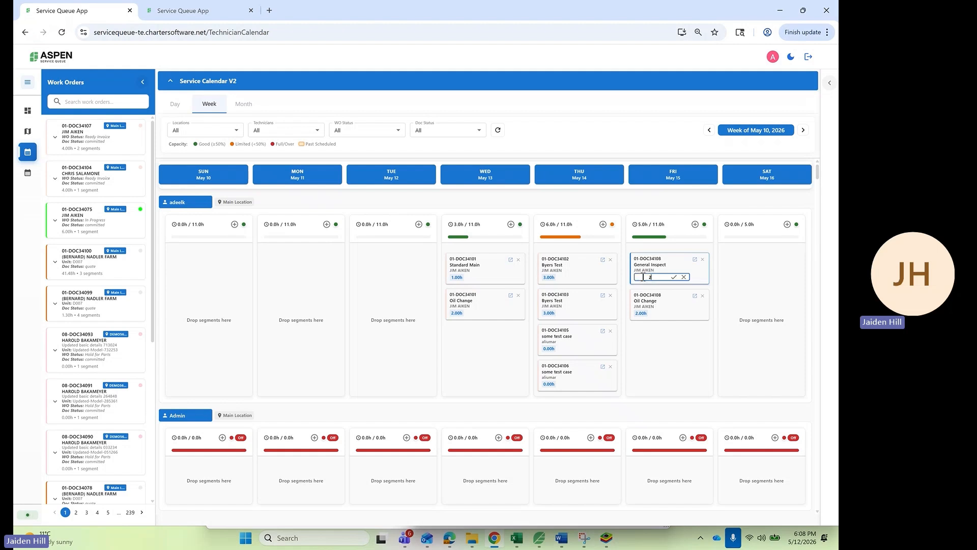
pyautogui.click(674, 276)
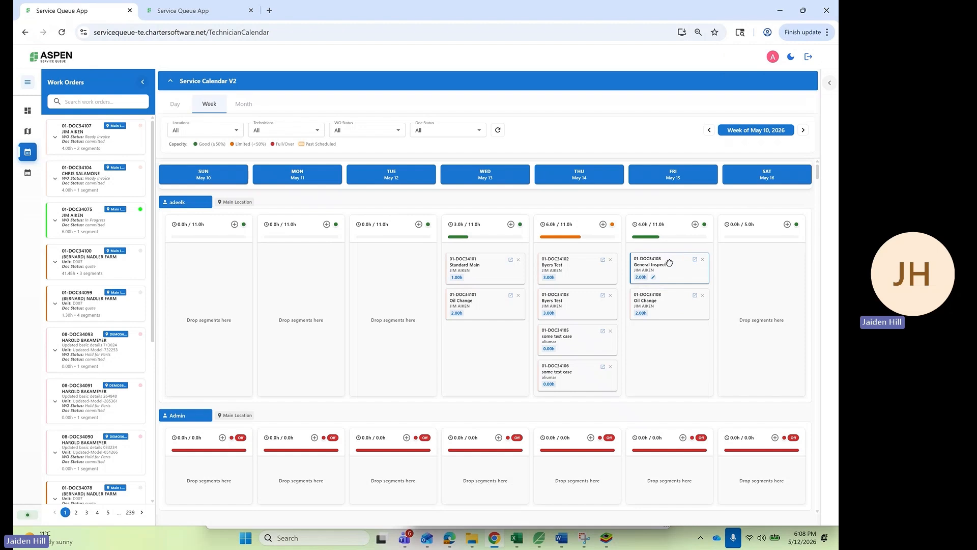
# - Drag the General Inspect card to Saturday and back to Friday
pyautogui.moveTo(670, 262); pyautogui.dragTo(764, 273)
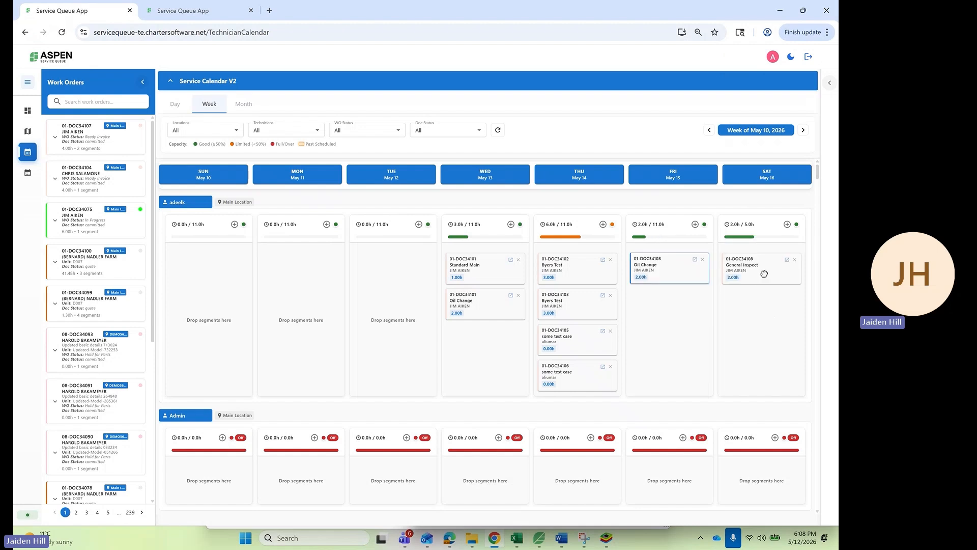
pyautogui.moveTo(680, 285); pyautogui.dragTo(672, 346)
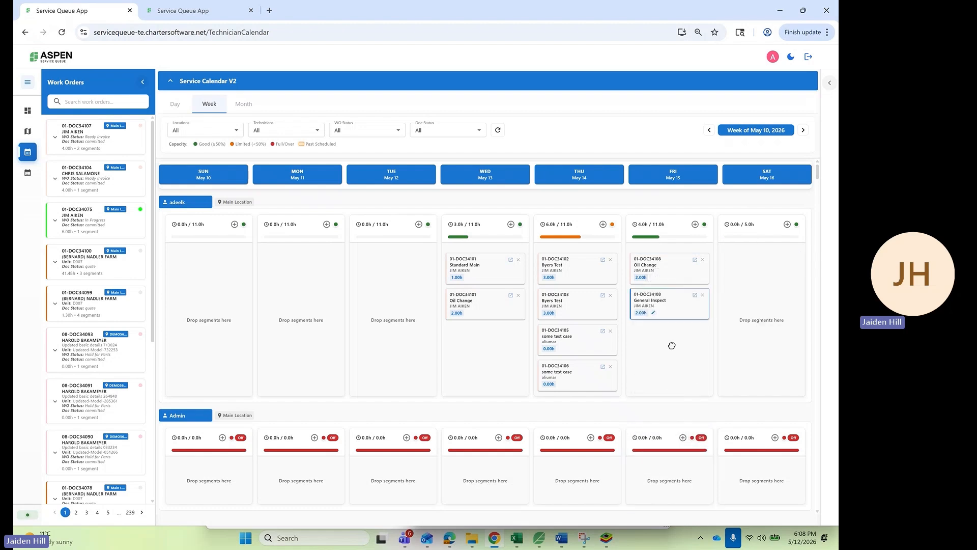
pyautogui.rightClick(695, 301)
pyautogui.rightClick(697, 300)
pyautogui.click(696, 296)
# - Open work order 01-DOC34108 and view its Unit Details, Shipping Details and Work Segments
pyautogui.click(696, 296)
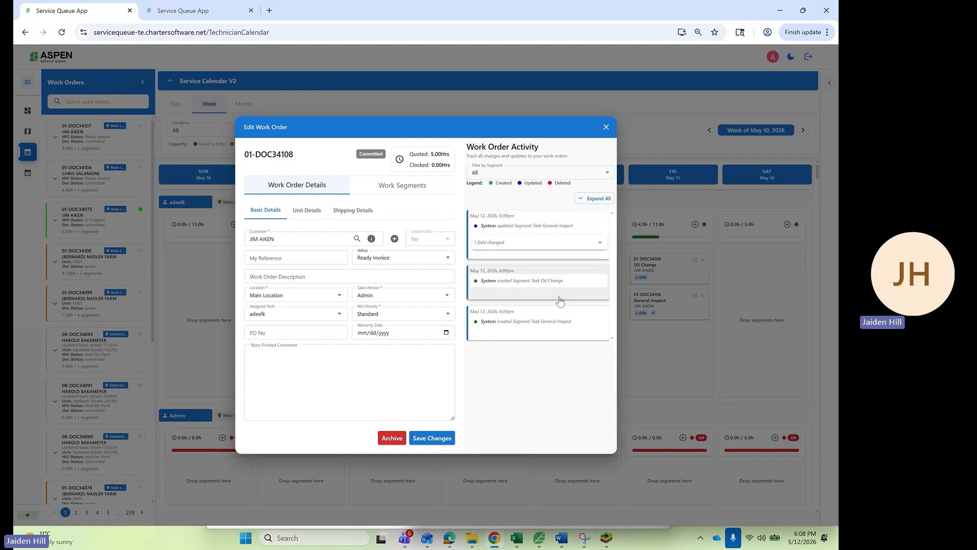
pyautogui.click(307, 210)
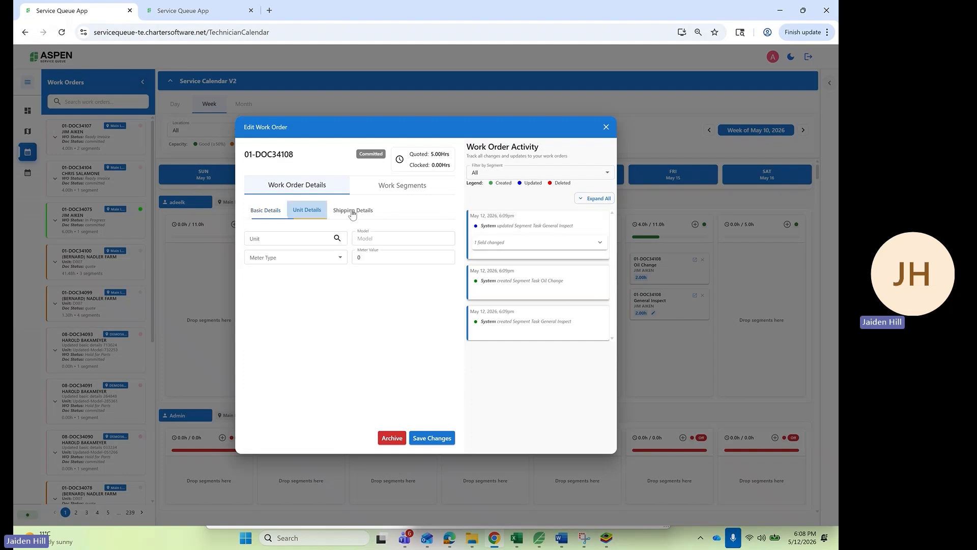
pyautogui.click(353, 210)
pyautogui.click(391, 185)
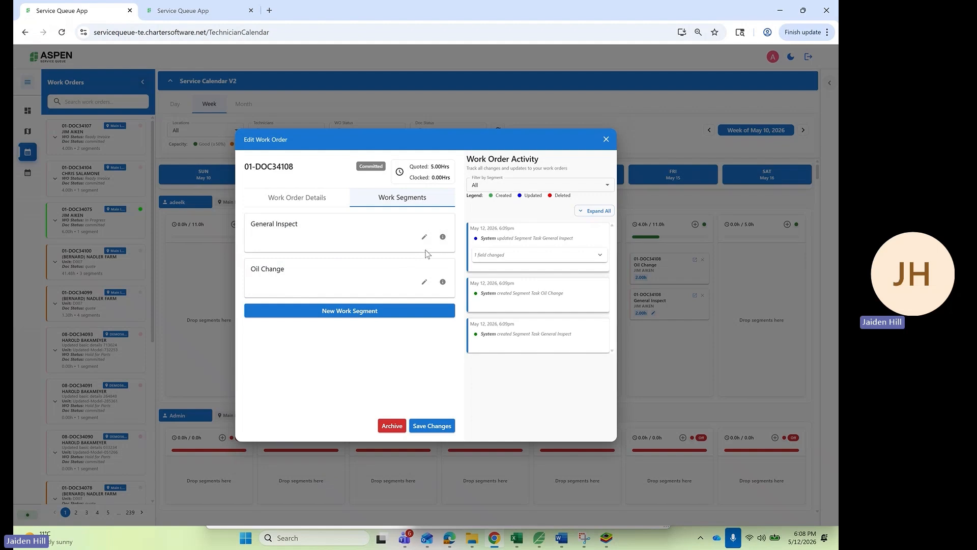
# - Inspect General Inspect's segment items, then close both dialogs
pyautogui.click(443, 237)
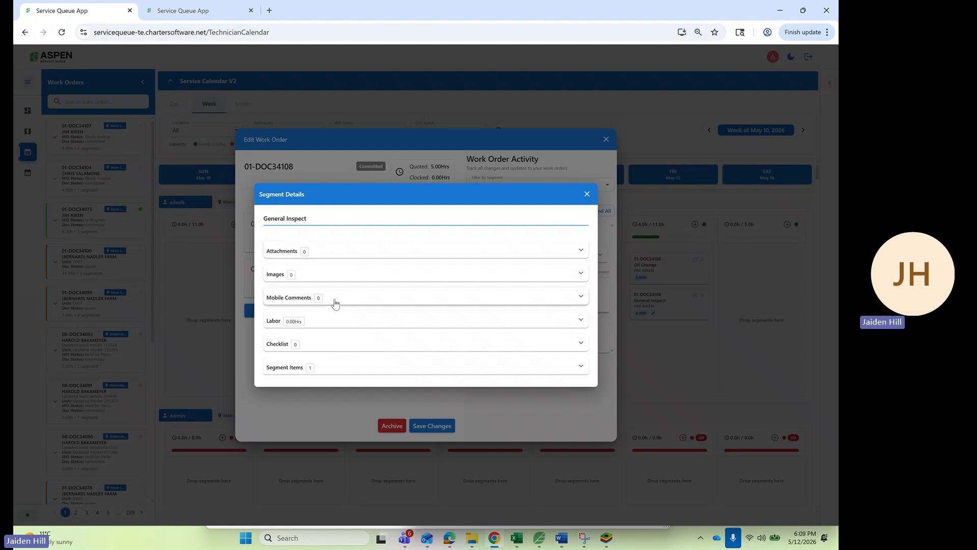
pyautogui.click(342, 364)
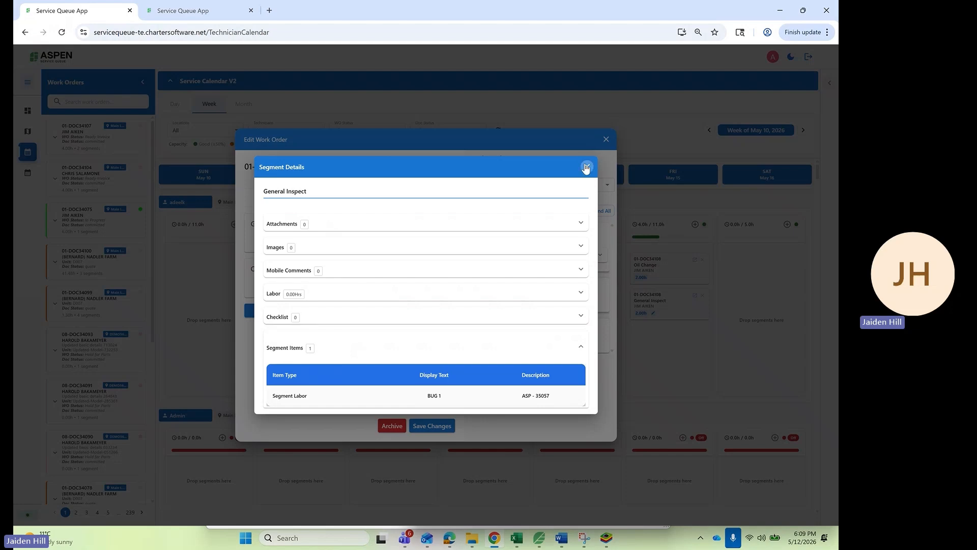
pyautogui.click(586, 168)
pyautogui.click(606, 140)
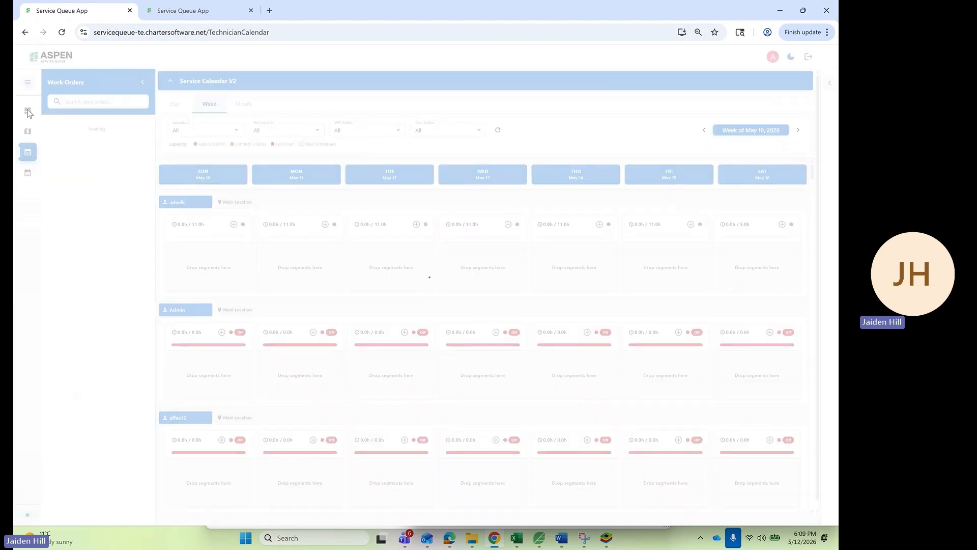
# - On the Queue Board, drag 01-DOC34108 under 01-DOC34106 and set View to By status
pyautogui.click(27, 111)
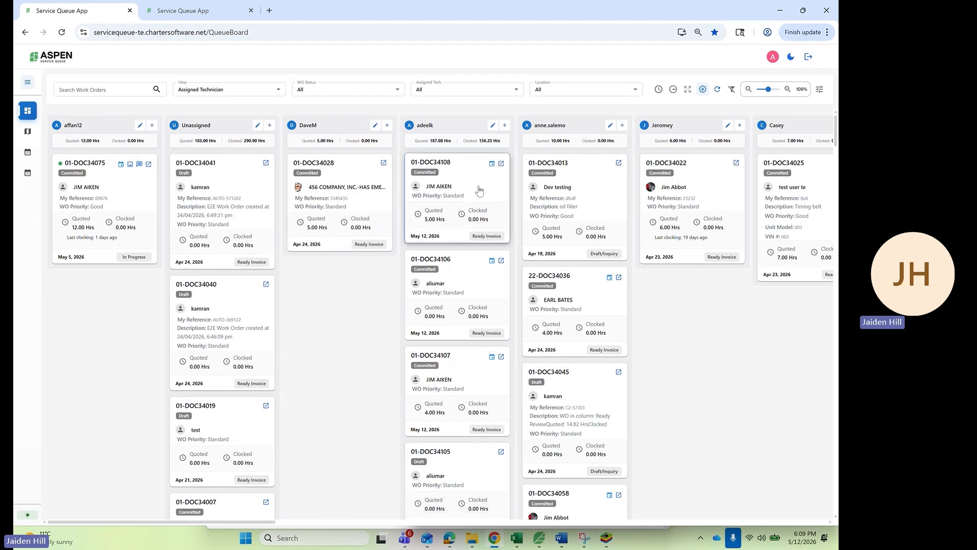
pyautogui.moveTo(466, 186); pyautogui.dragTo(469, 289)
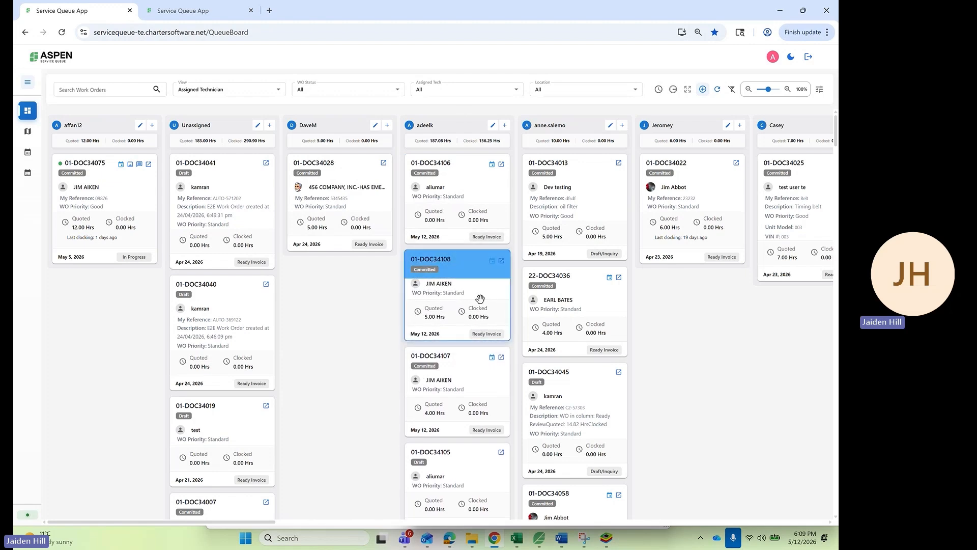
pyautogui.click(220, 91)
pyautogui.click(221, 91)
pyautogui.click(221, 92)
pyautogui.click(219, 106)
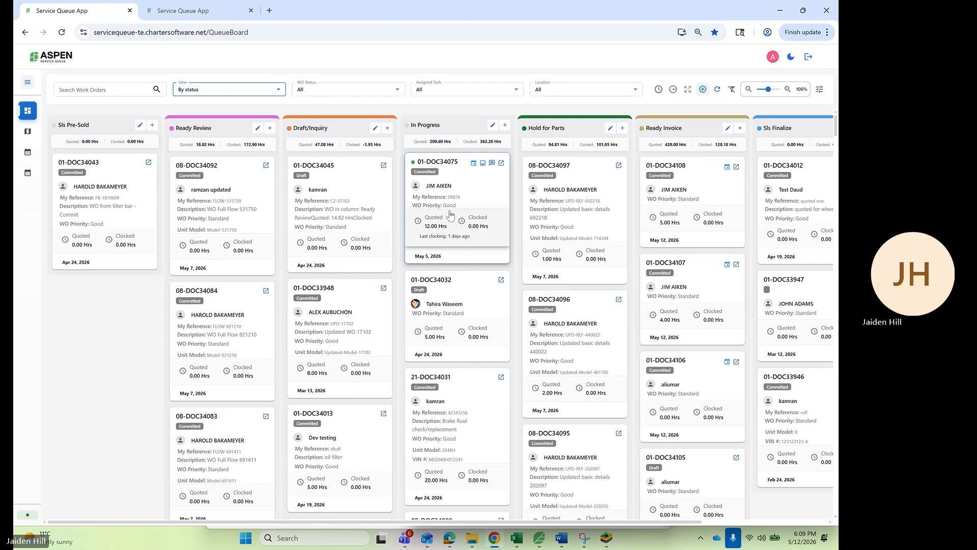
# - Drag 01-DOC34108 from Ready Invoice into Sls Finalize, then open and close a work order form
pyautogui.hscroll(3, 451, 214)
pyautogui.hscroll(2, 450, 212)
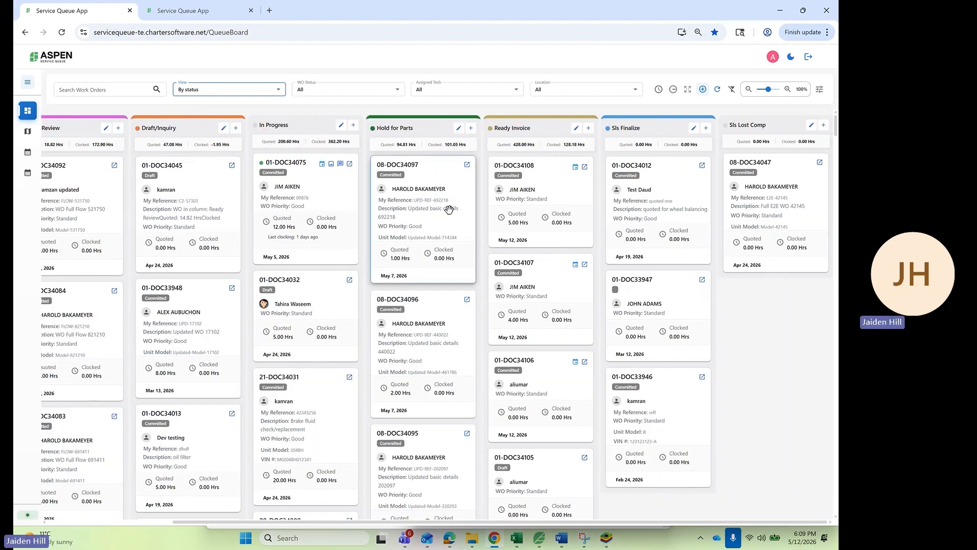
pyautogui.hscroll(-4, 448, 209)
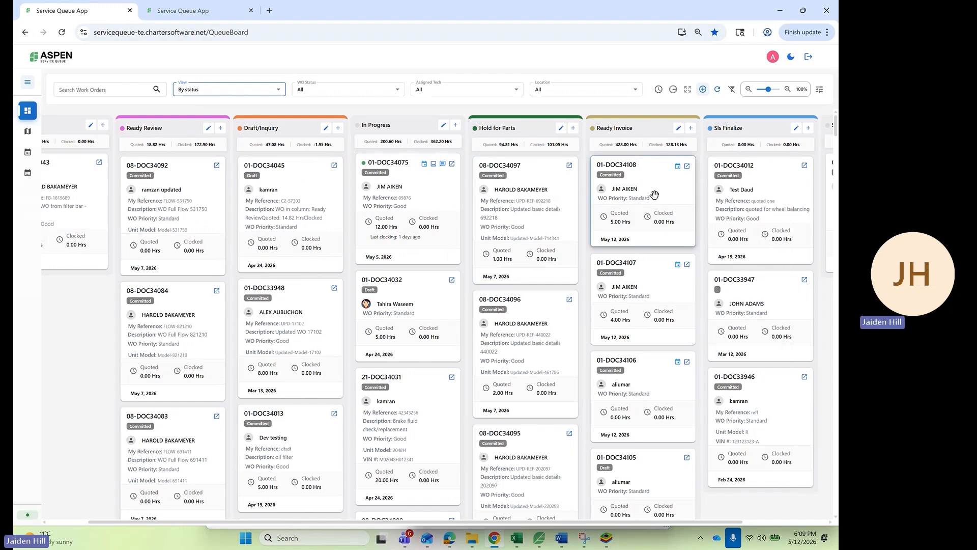
pyautogui.moveTo(655, 179); pyautogui.dragTo(693, 181)
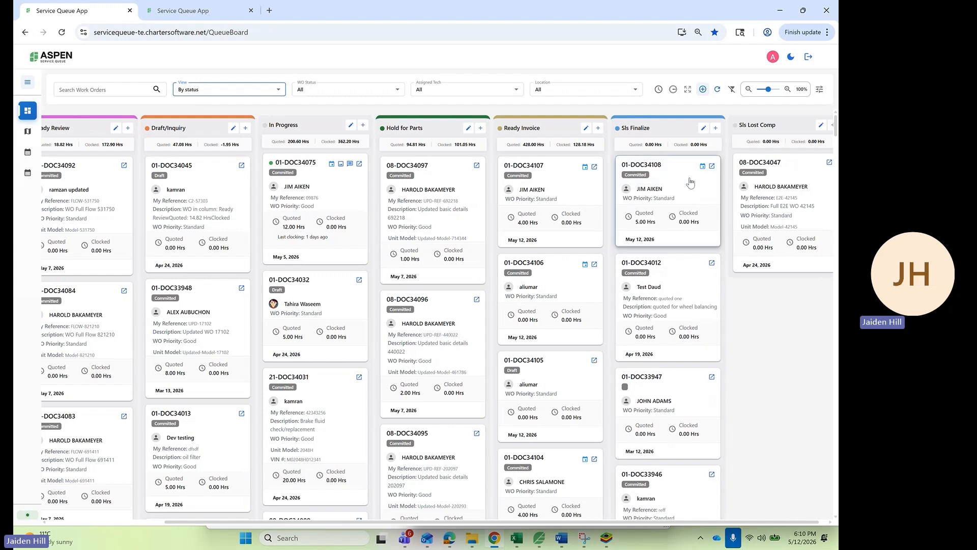
pyautogui.hscroll(-2, 413, 207)
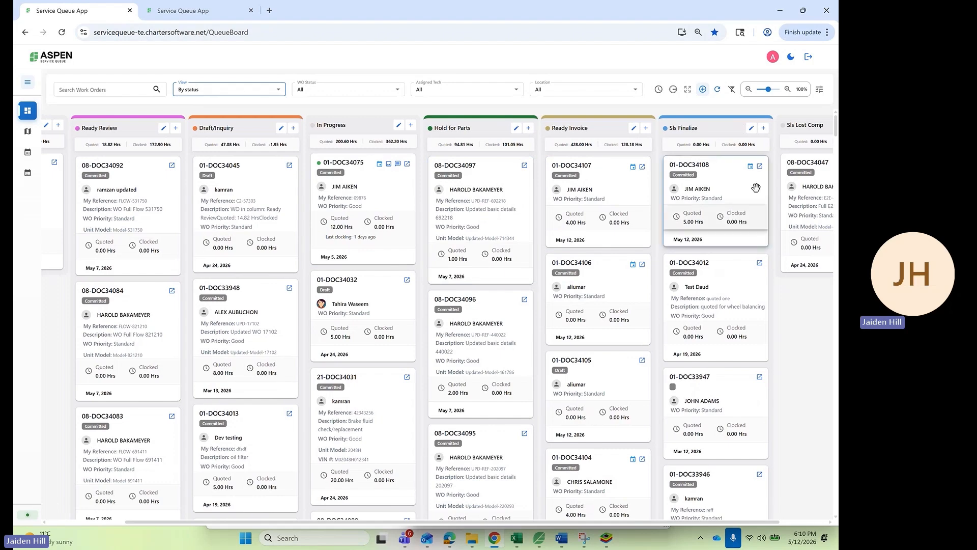
pyautogui.click(759, 167)
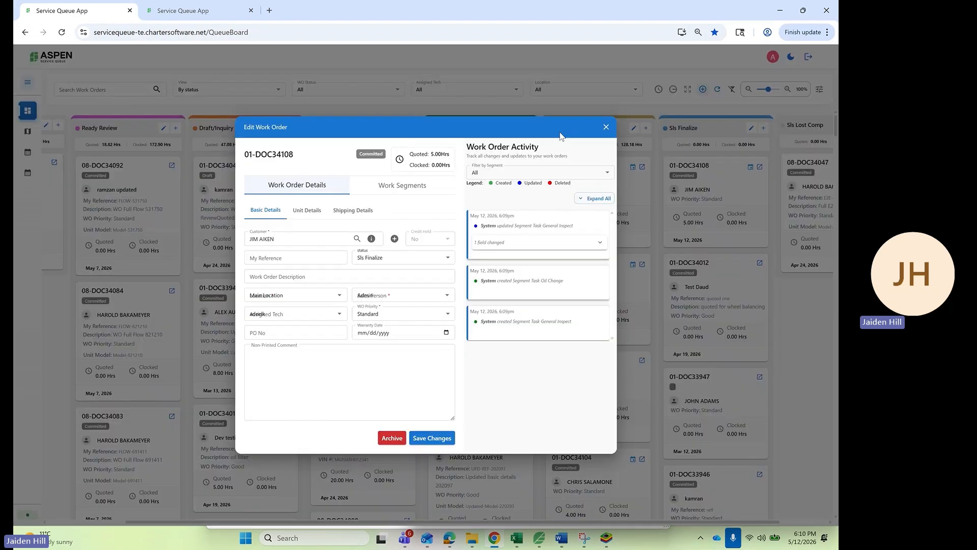
pyautogui.click(606, 129)
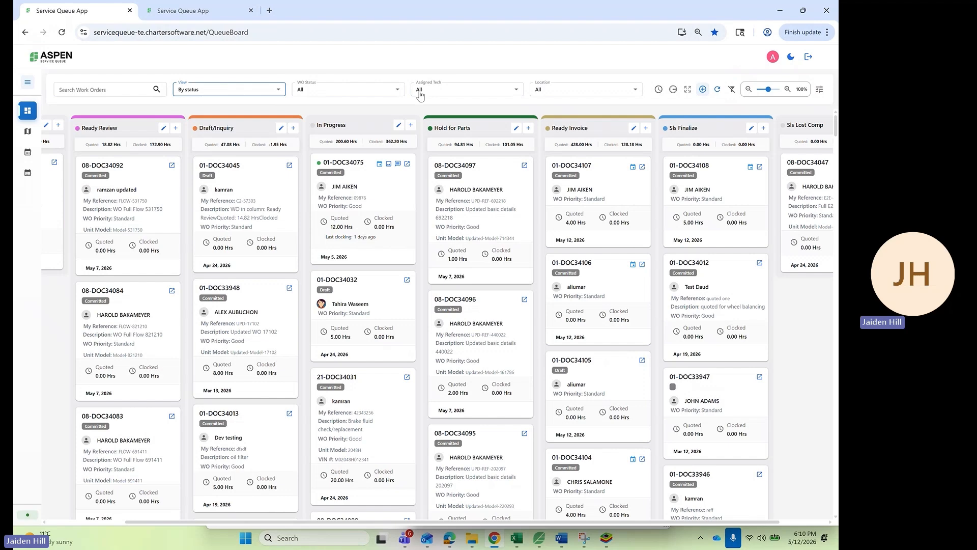
# - Toggle Filter Clocked Only on and off, then apply Filter Over Clocked WO's to show seven orders
pyautogui.click(658, 89)
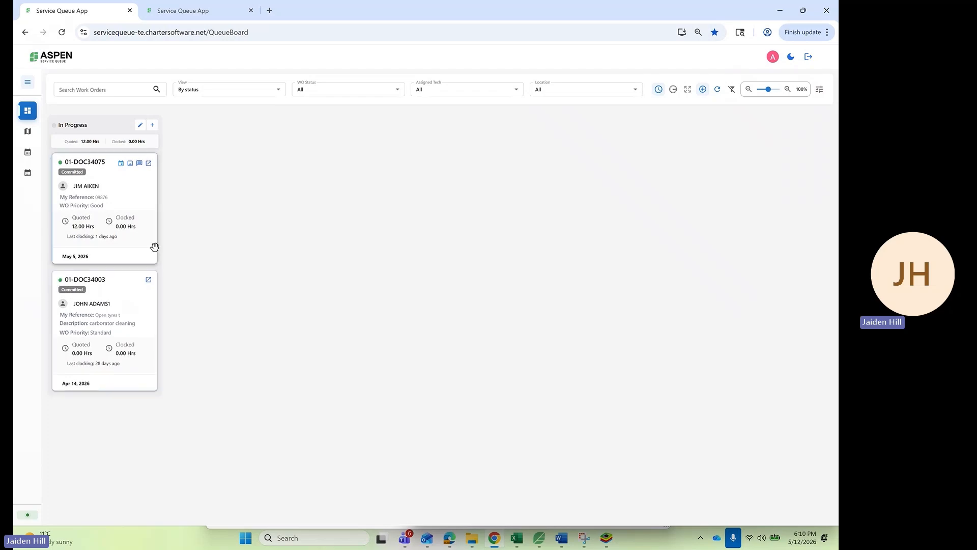
pyautogui.click(658, 89)
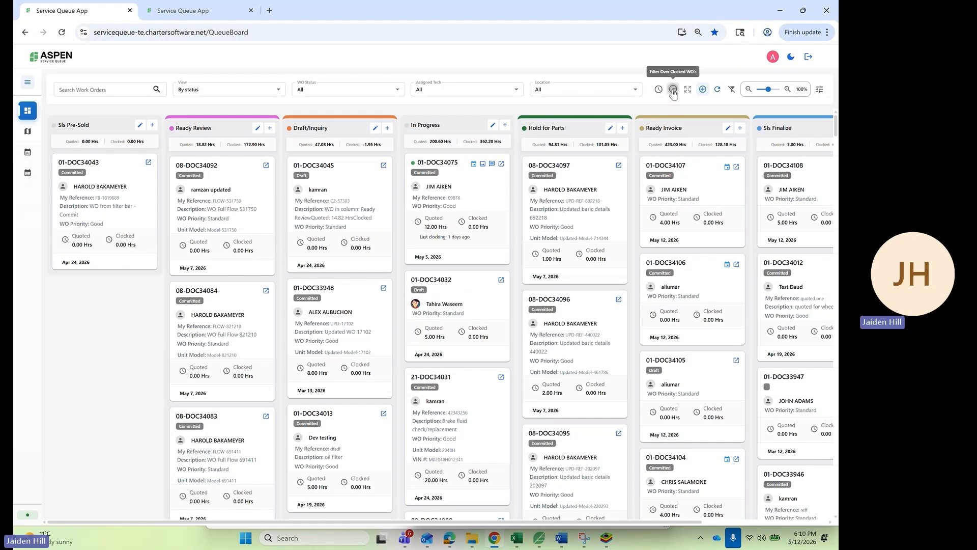
pyautogui.click(673, 90)
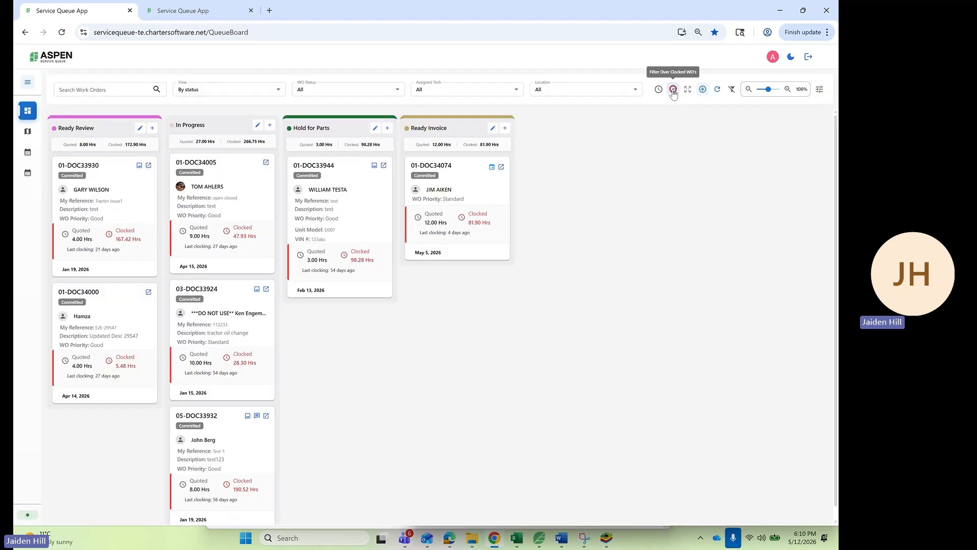
pyautogui.scroll(-1, 330, 276)
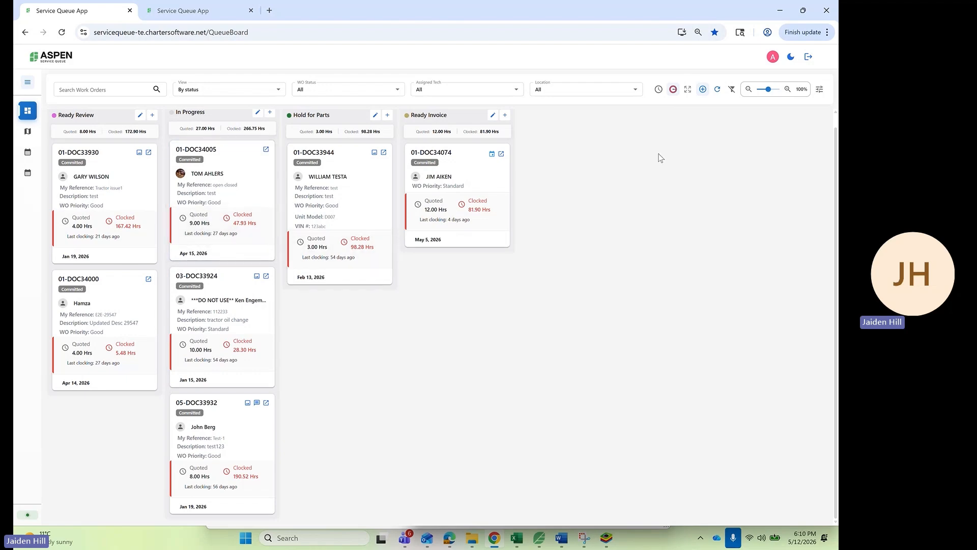
# - Clear the over-clocked filter, open and close Create New Work Order, then return to Service Calendar V2
pyautogui.click(674, 89)
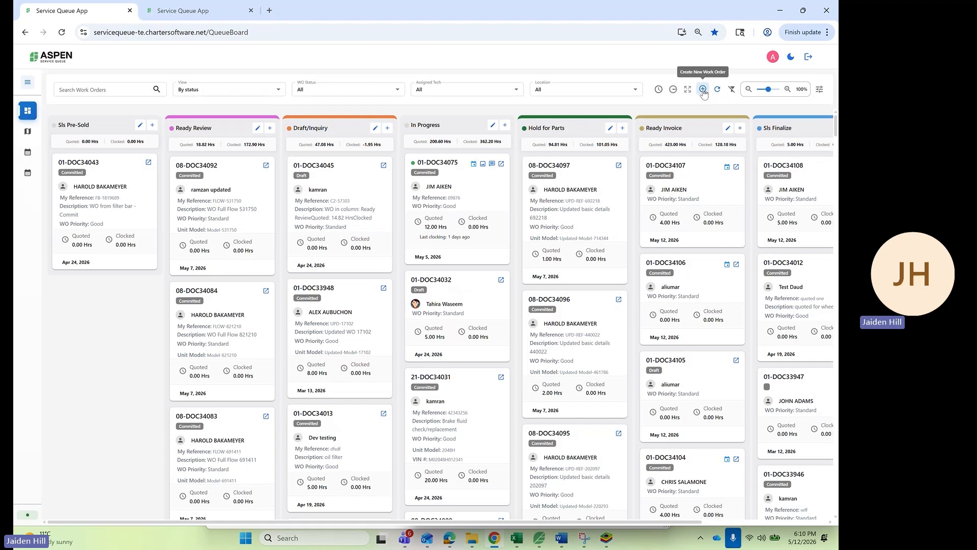
pyautogui.click(703, 89)
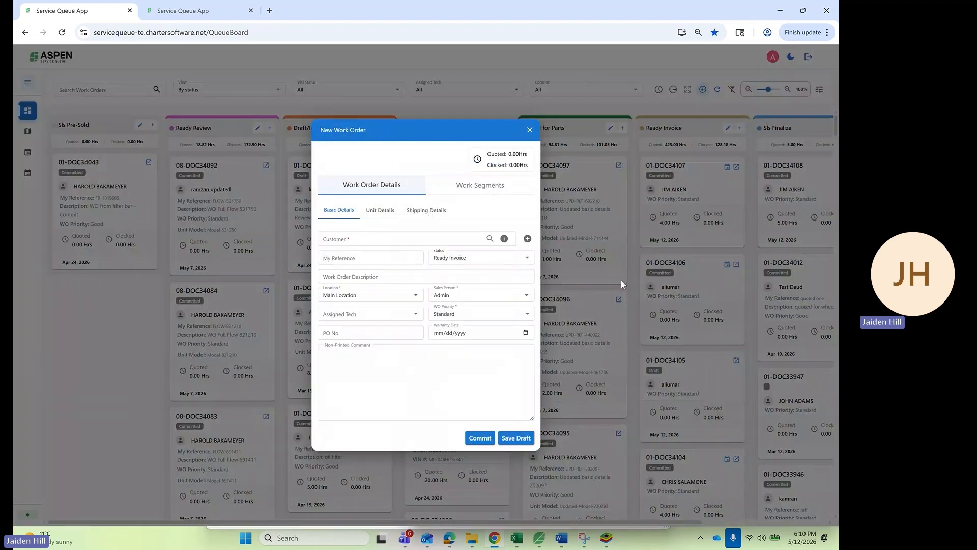
pyautogui.click(529, 130)
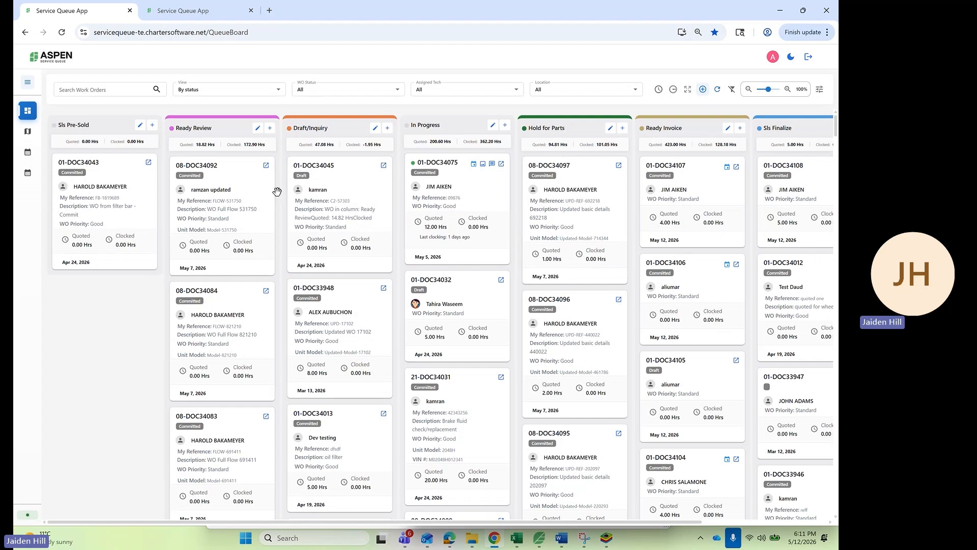
pyautogui.click(28, 154)
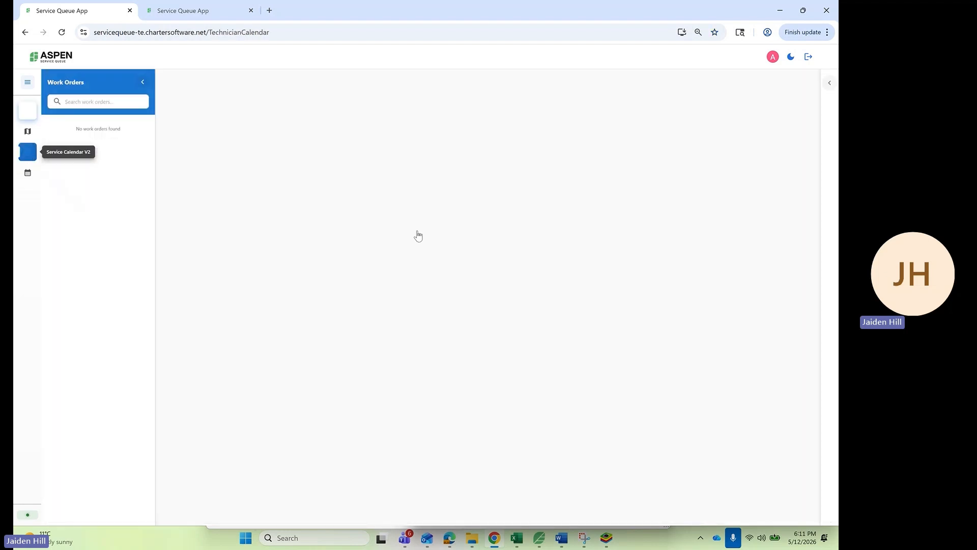